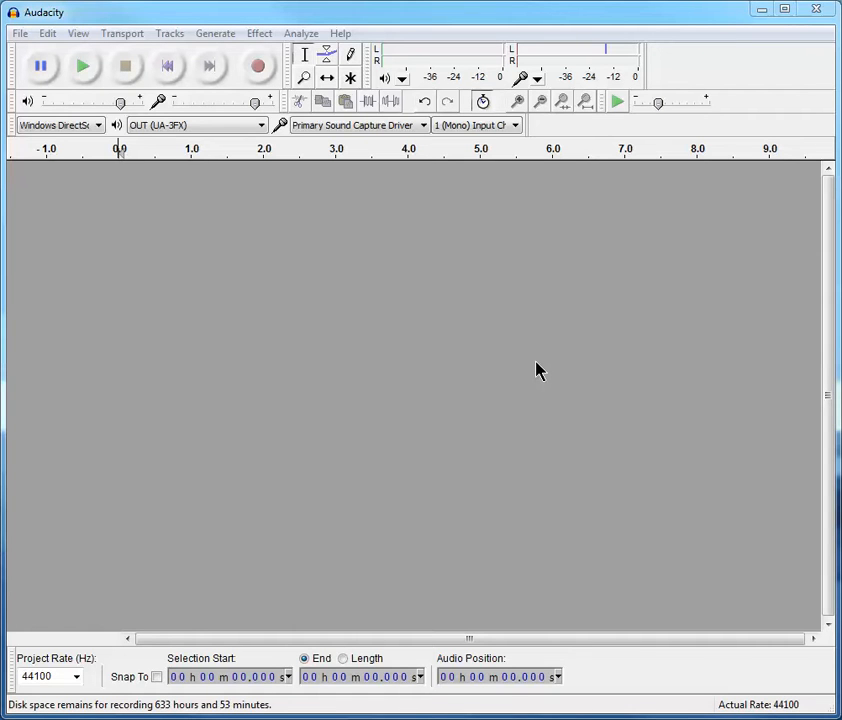
Open the project file Chp19Synthesis of Yoga.aup from the Audacity Test Files folder.
left_click(21, 36)
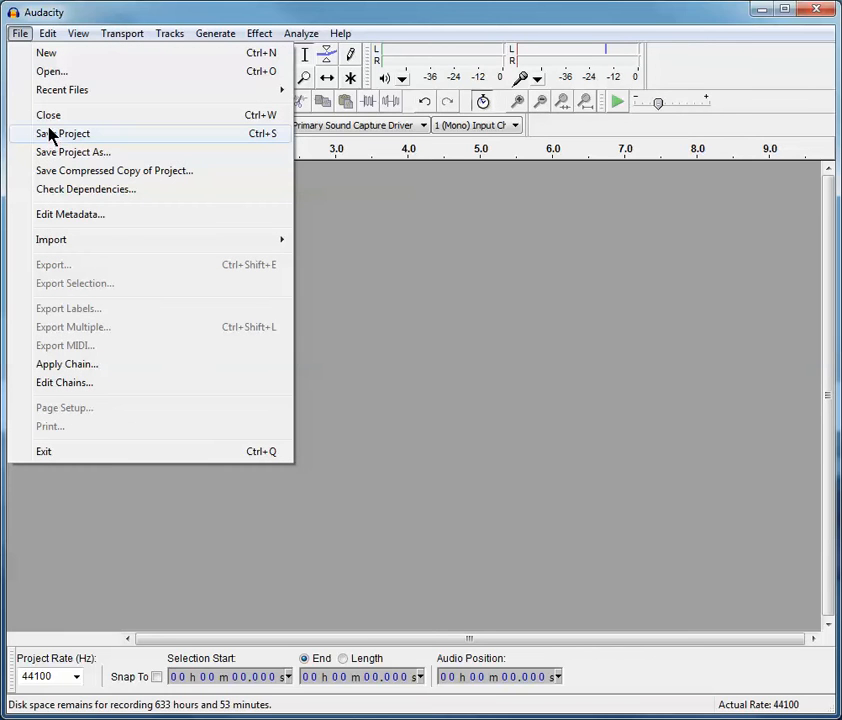
left_click(54, 73)
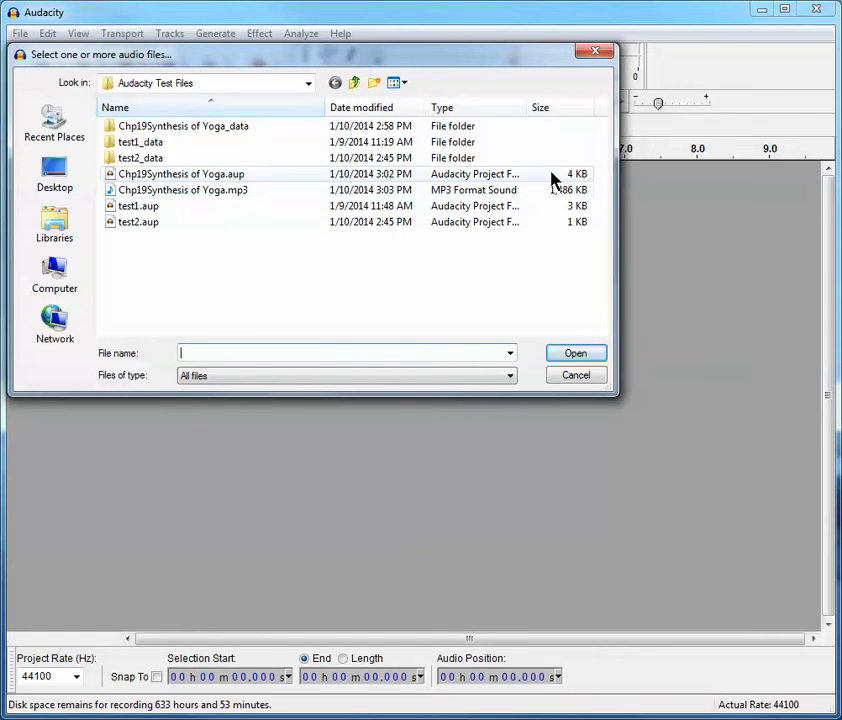
left_click(255, 179)
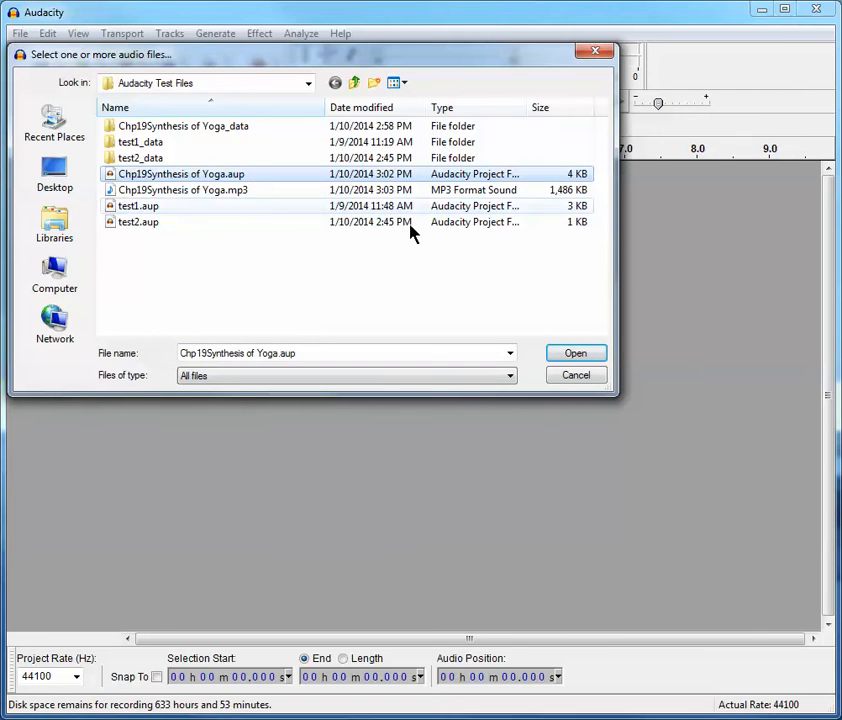
left_click(574, 355)
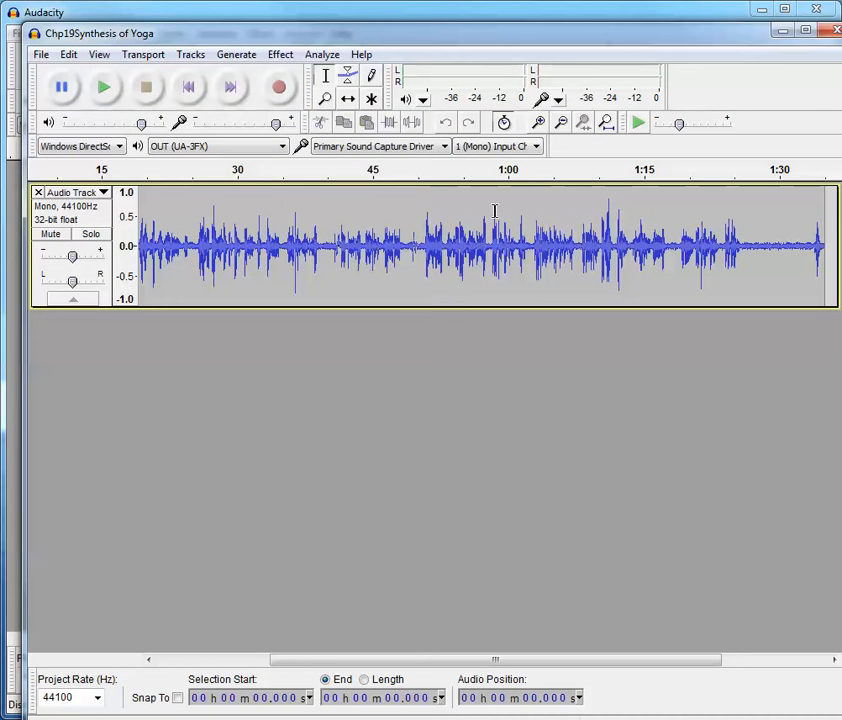
Examine the track's waveform at several zoom levels, including the section from about 23 to 38 seconds.
left_click(563, 123)
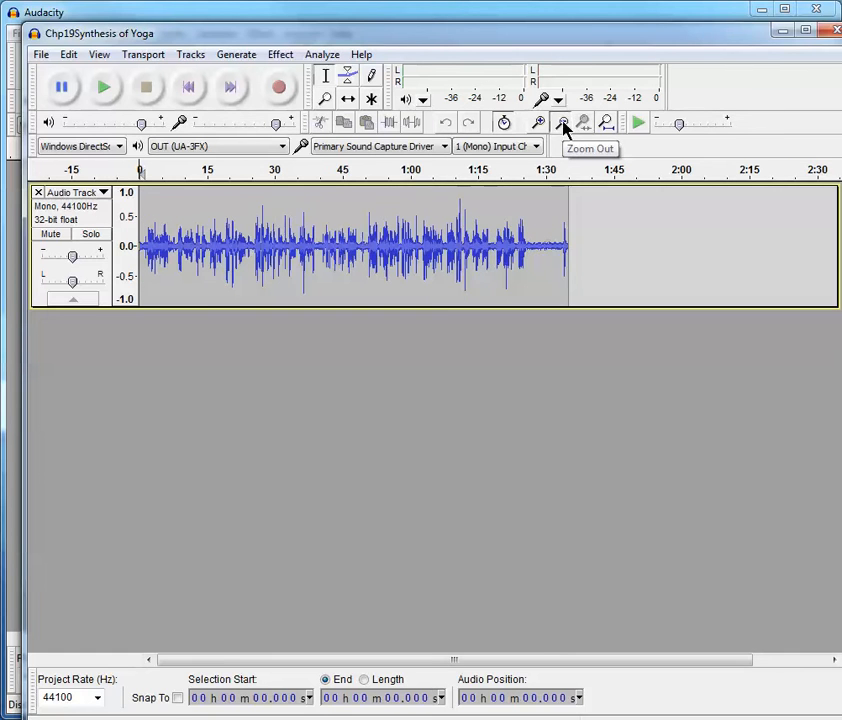
left_click(563, 123)
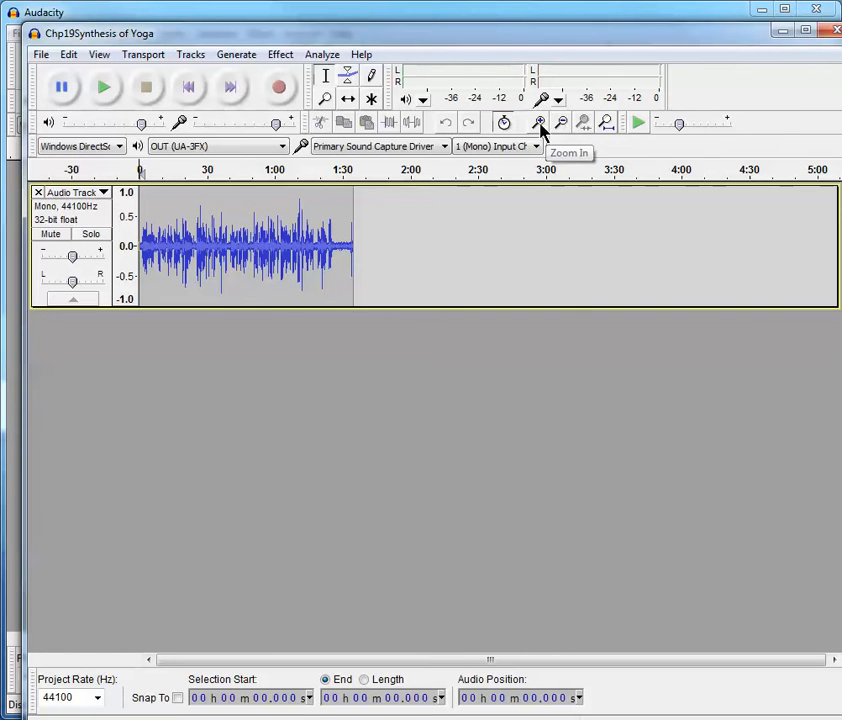
left_click(541, 124)
left_click(541, 124)
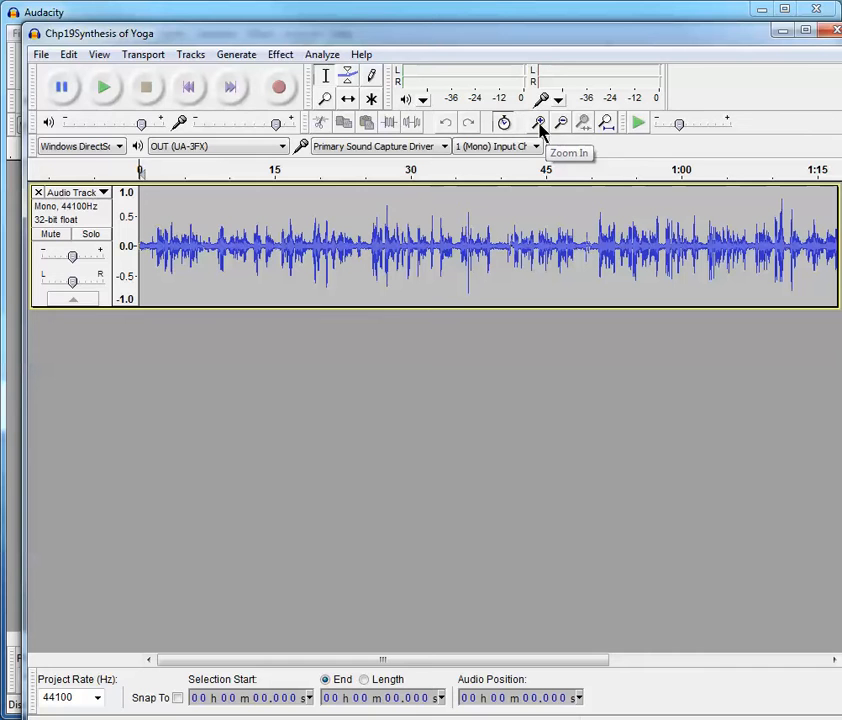
left_click_drag(348, 243, 482, 262)
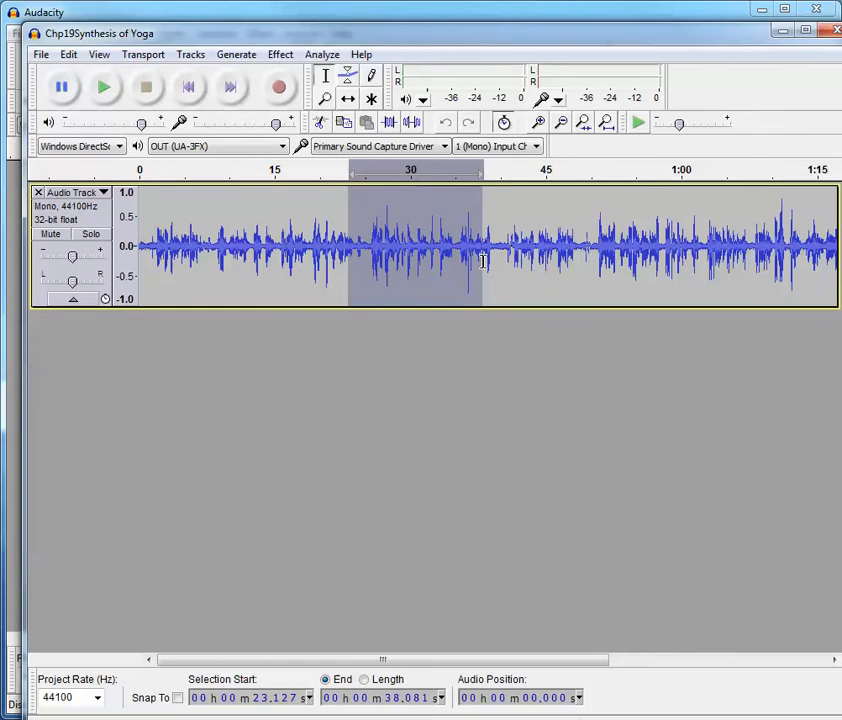
left_click(541, 124)
left_click(541, 124)
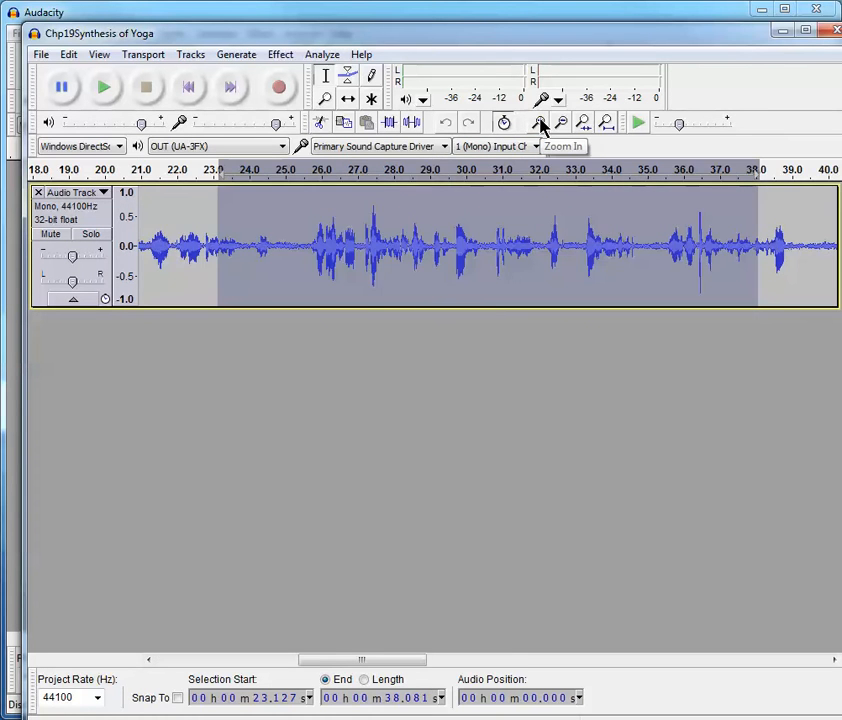
left_click(541, 124)
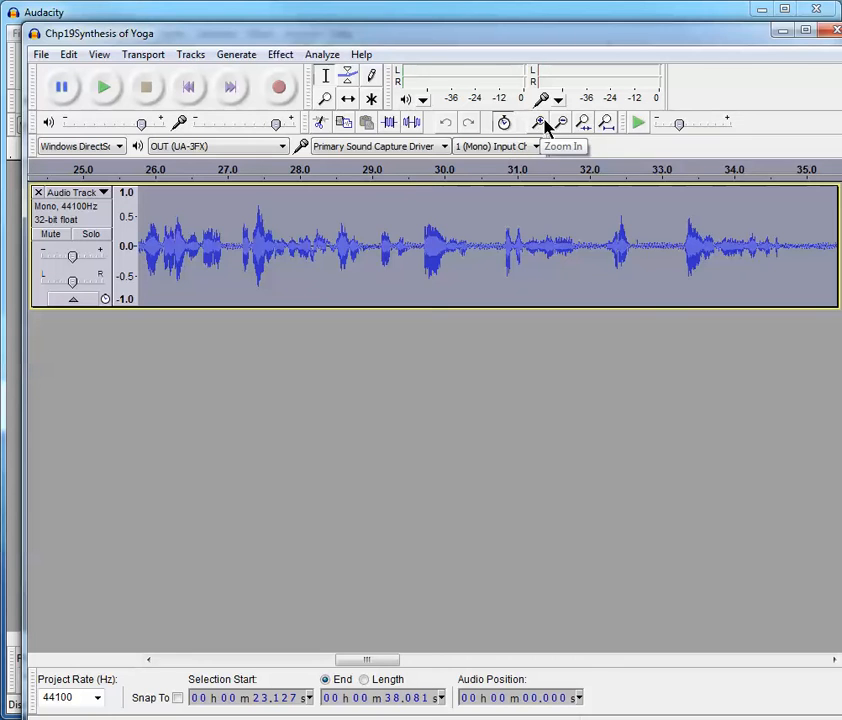
left_click(564, 123)
left_click(564, 123)
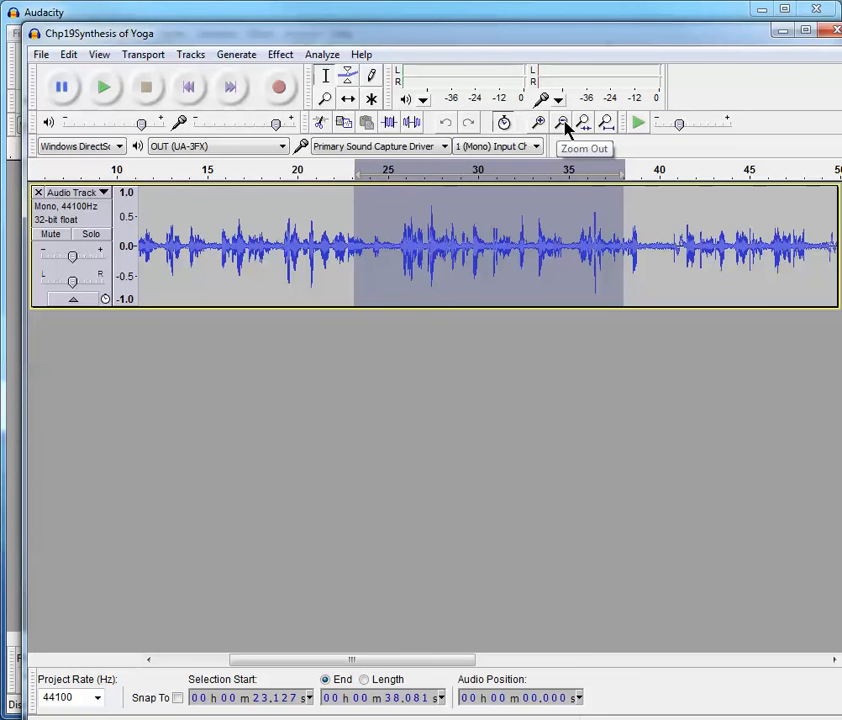
left_click(564, 123)
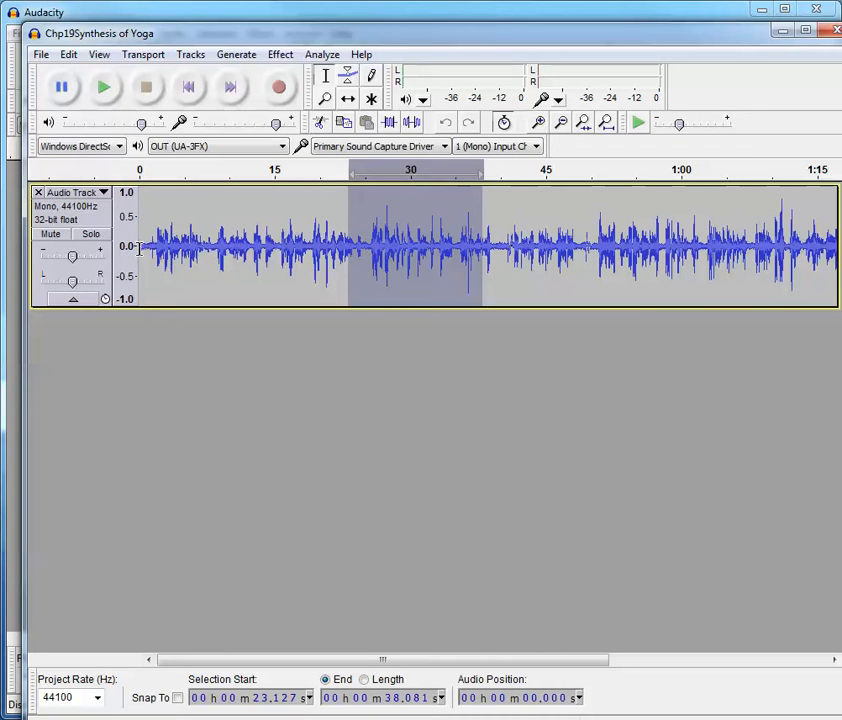
Delete the quiet lead-in before the first speech, from the track start to about 1.85 seconds.
left_click_drag(140, 250, 187, 250)
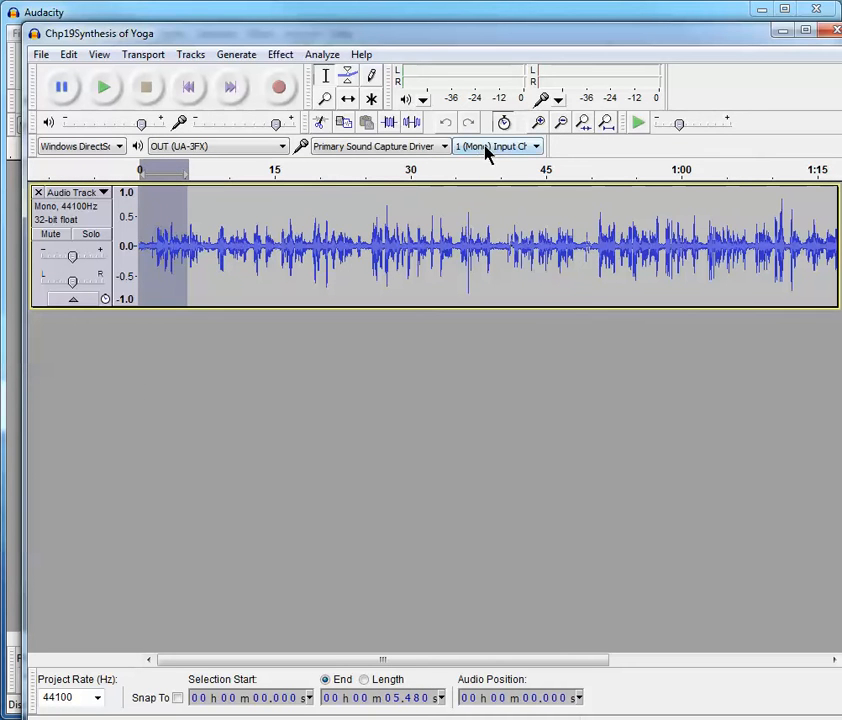
left_click(539, 122)
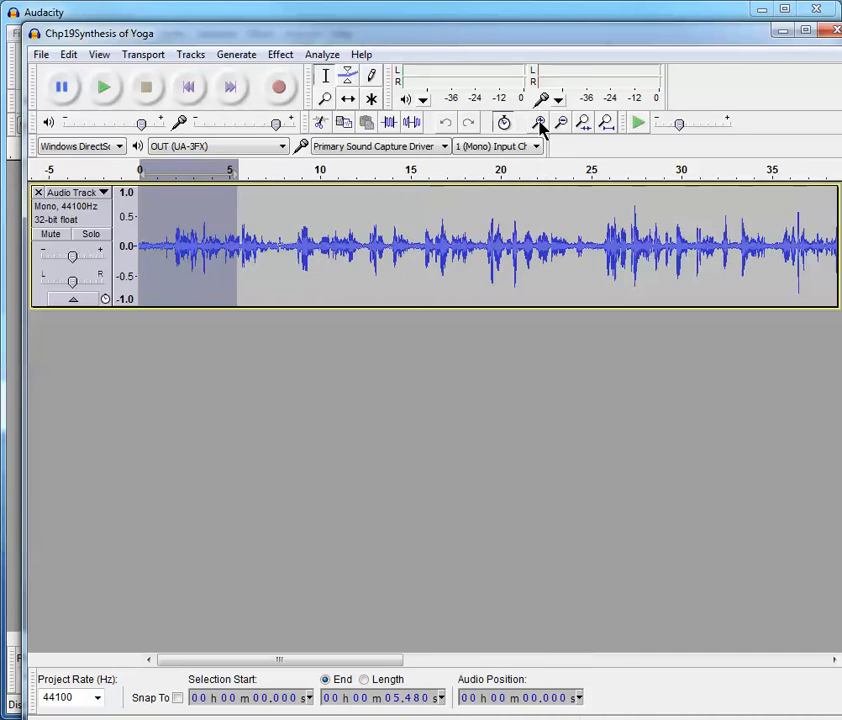
left_click(539, 122)
left_click(540, 123)
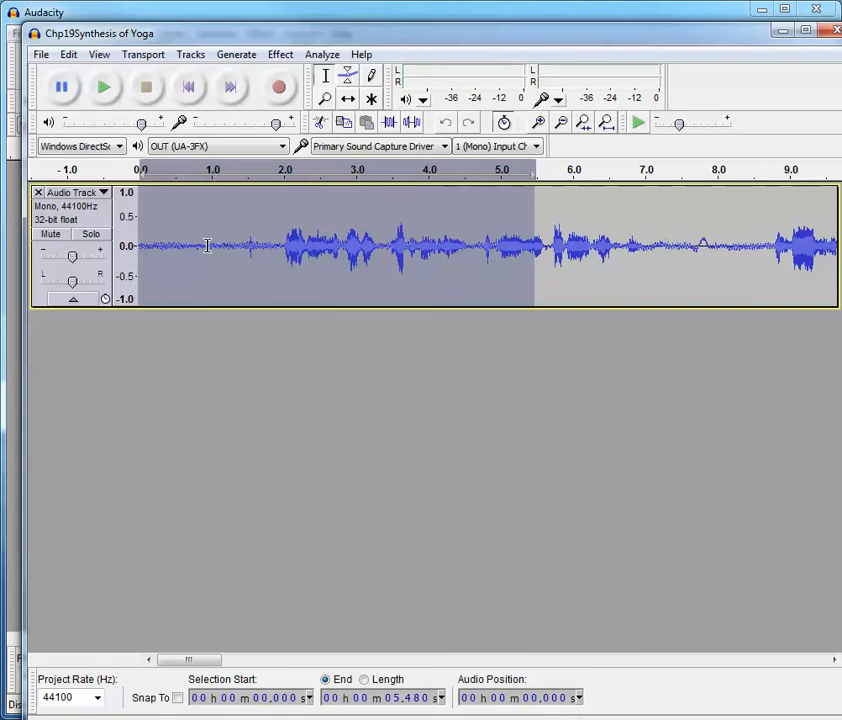
left_click(267, 247)
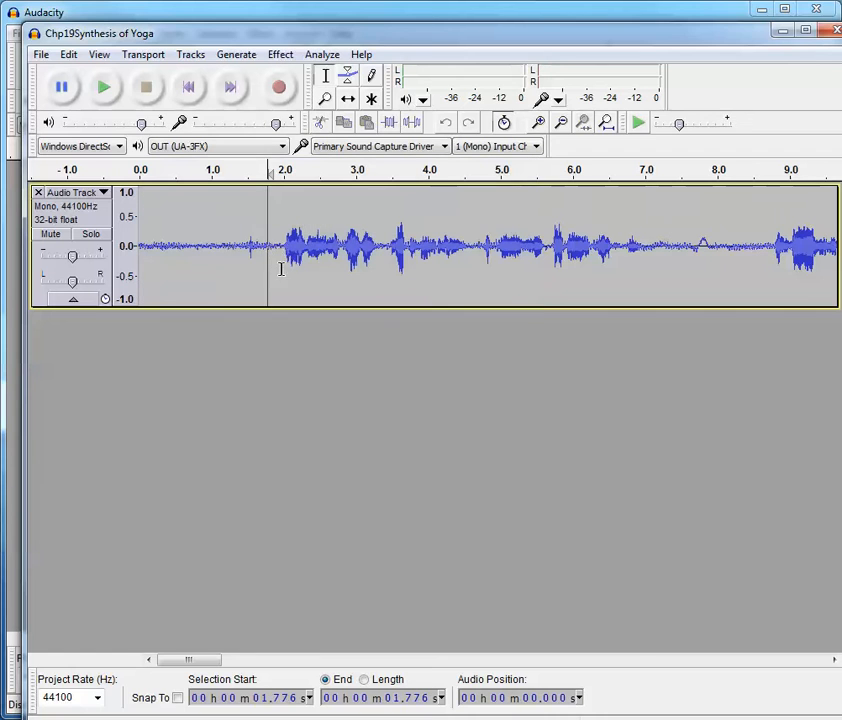
left_click_drag(278, 250, 147, 250)
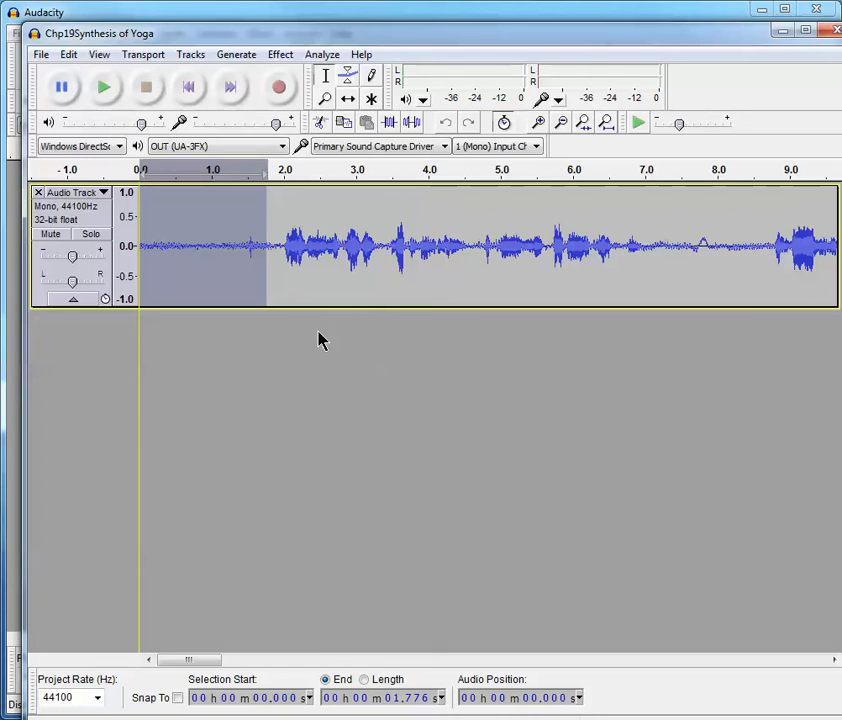
left_click(272, 226)
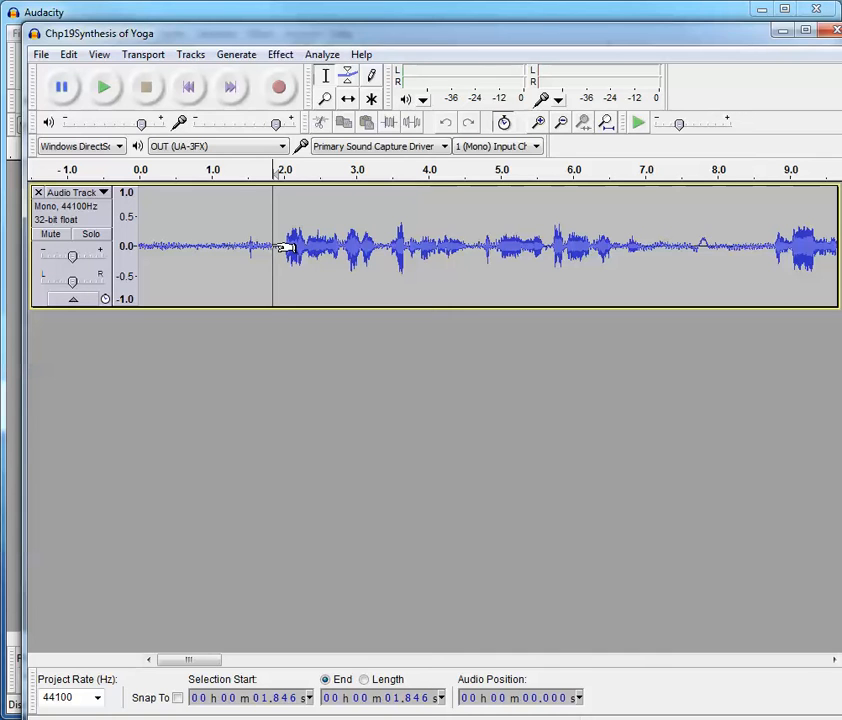
left_click_drag(286, 247, 148, 248)
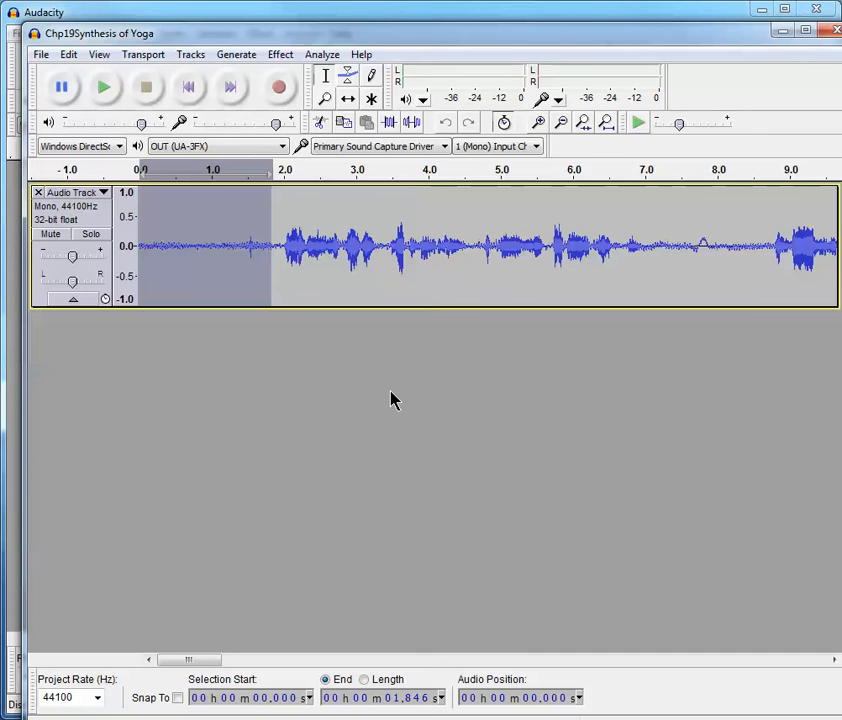
key("Delete")
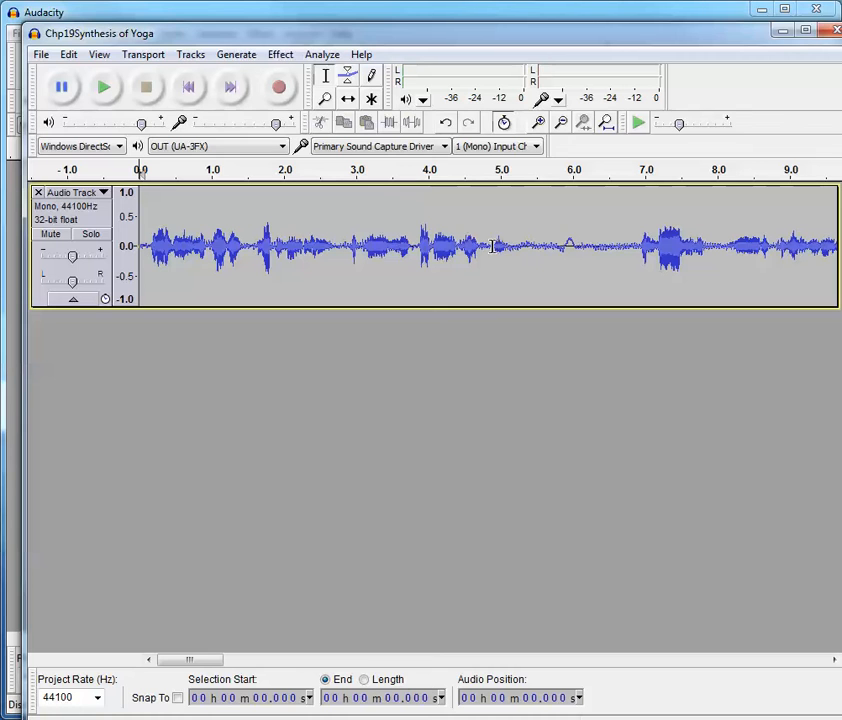
Play back only the small sound from about 4.89 to 5.13 seconds to identify it.
left_click_drag(493, 245, 510, 246)
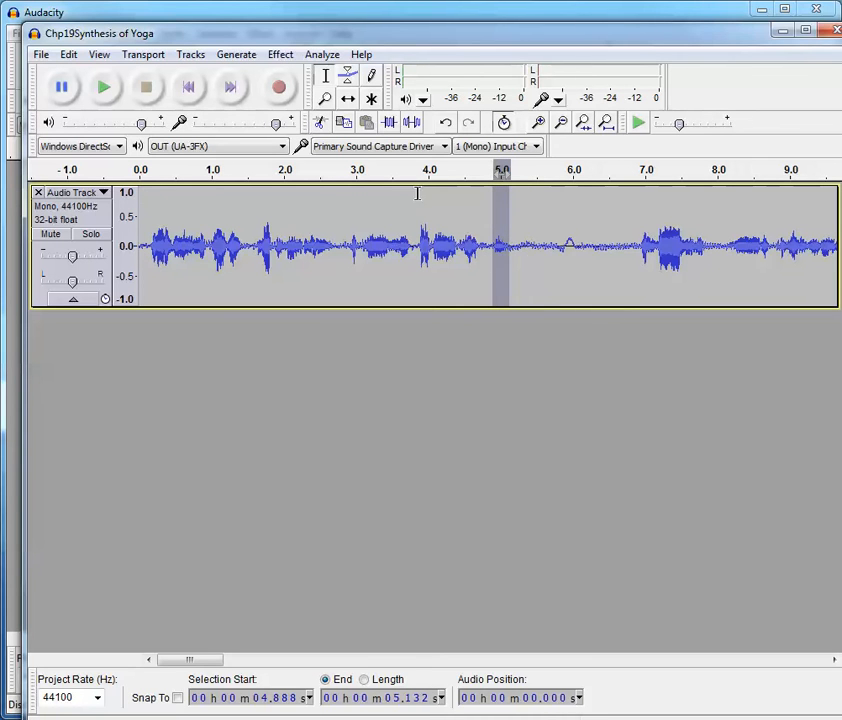
left_click(106, 89)
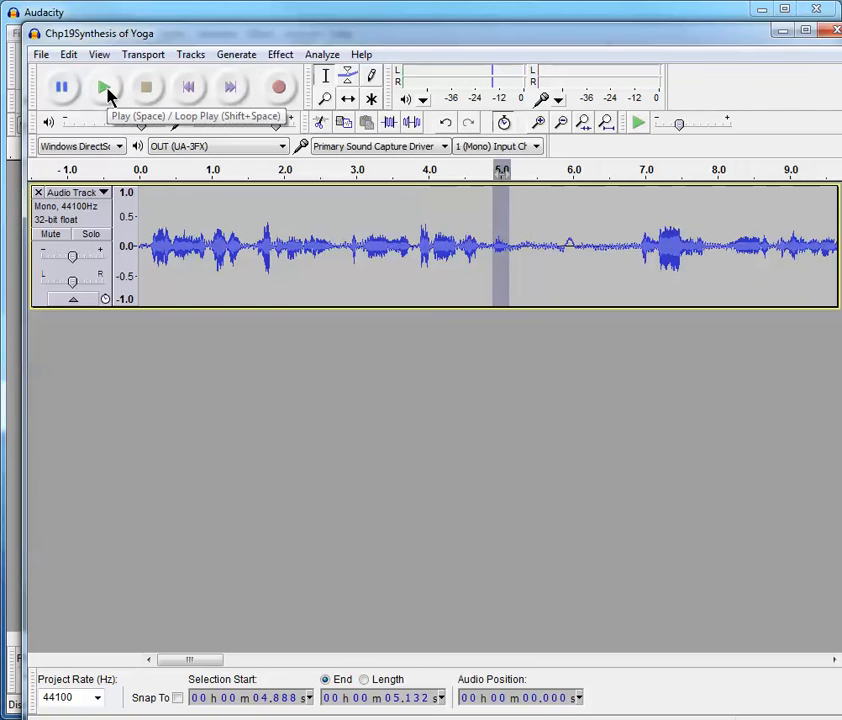
left_click(106, 89)
Audition the short burst from about 4.41 to 4.75 seconds and delete it from the track.
left_click(458, 248)
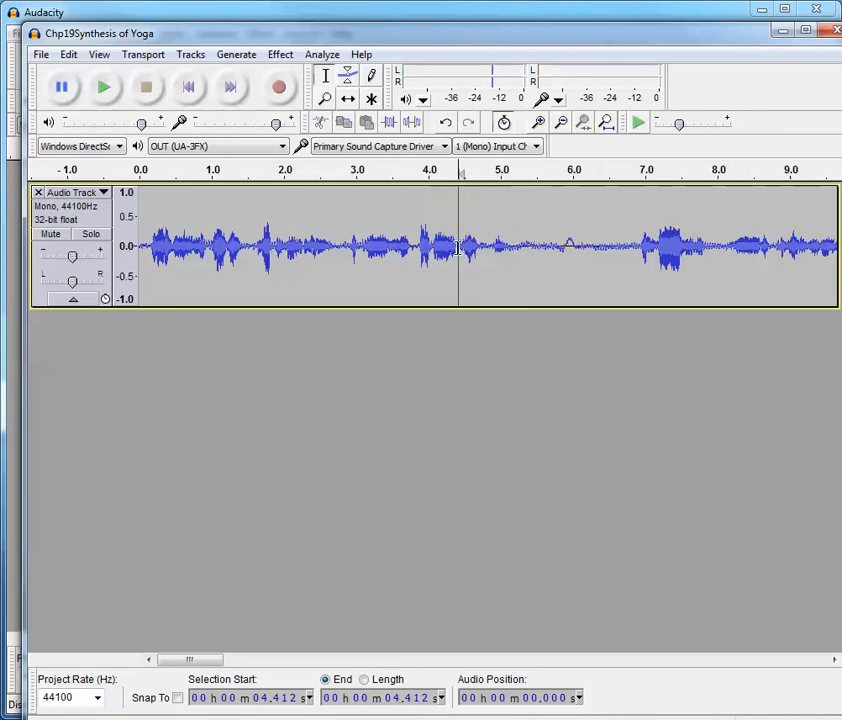
left_click_drag(458, 248, 483, 248)
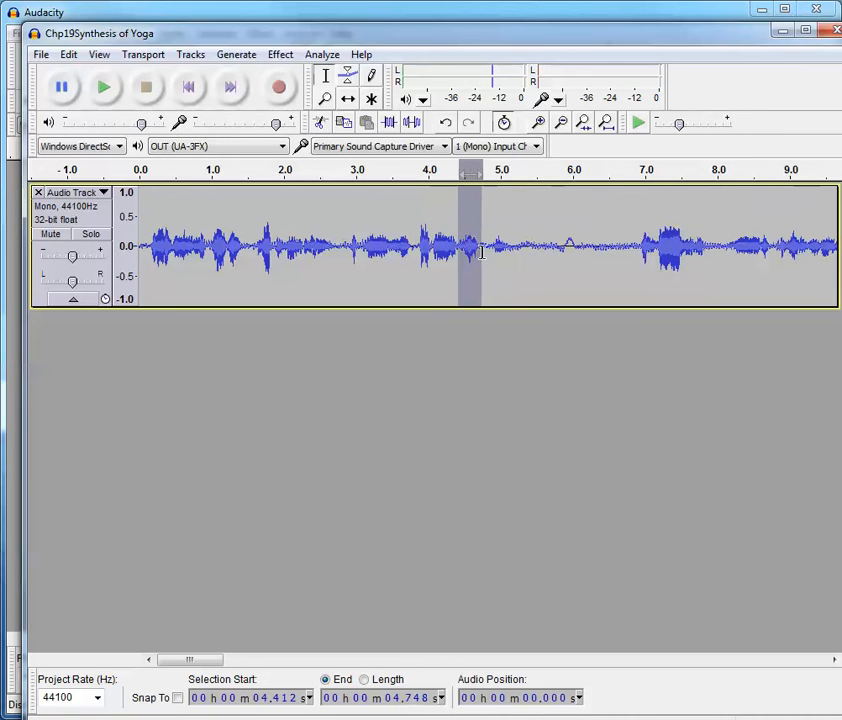
left_click(110, 89)
left_click(540, 124)
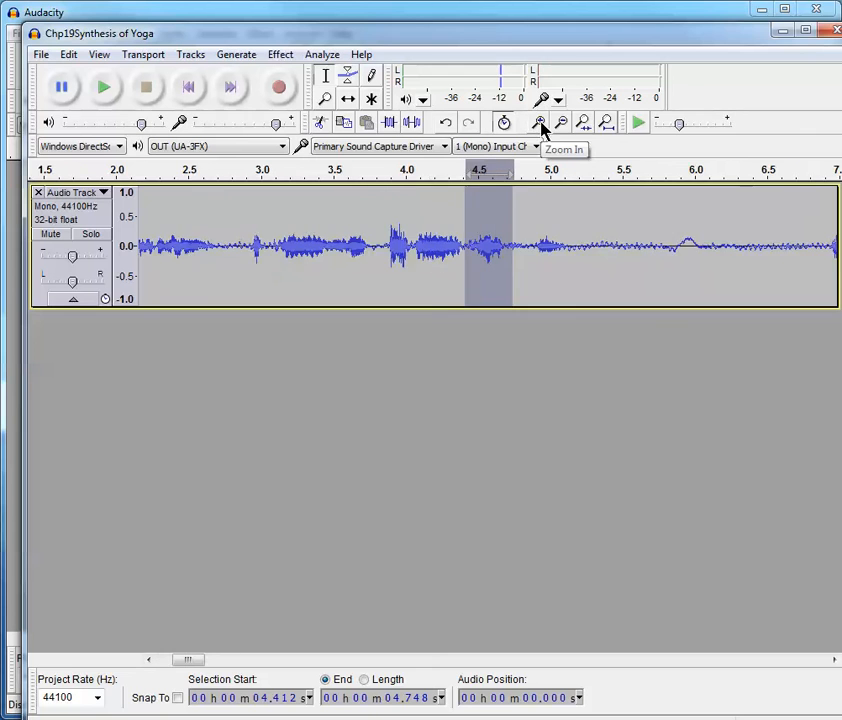
left_click(540, 124)
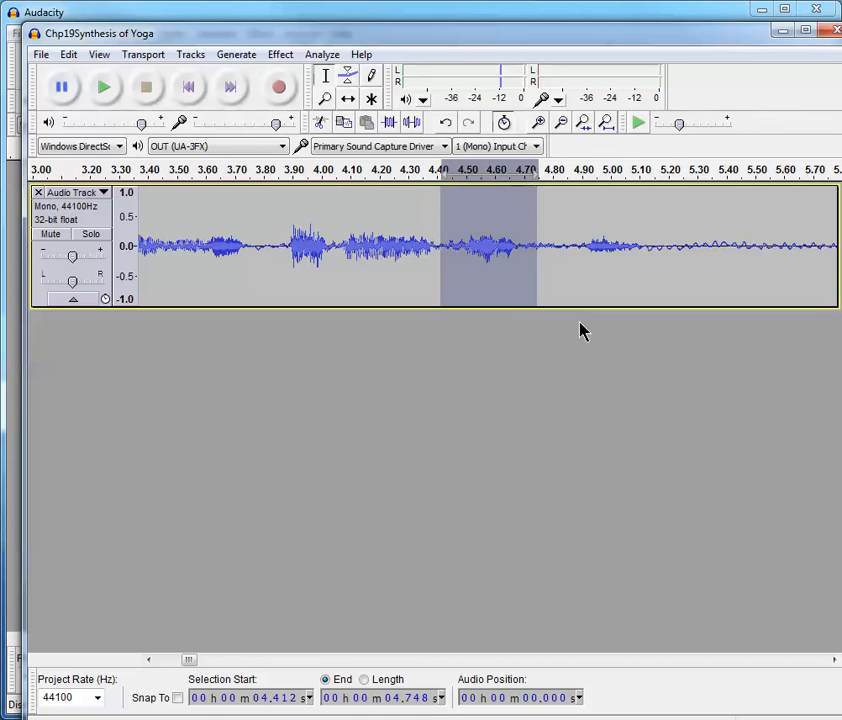
key("Delete")
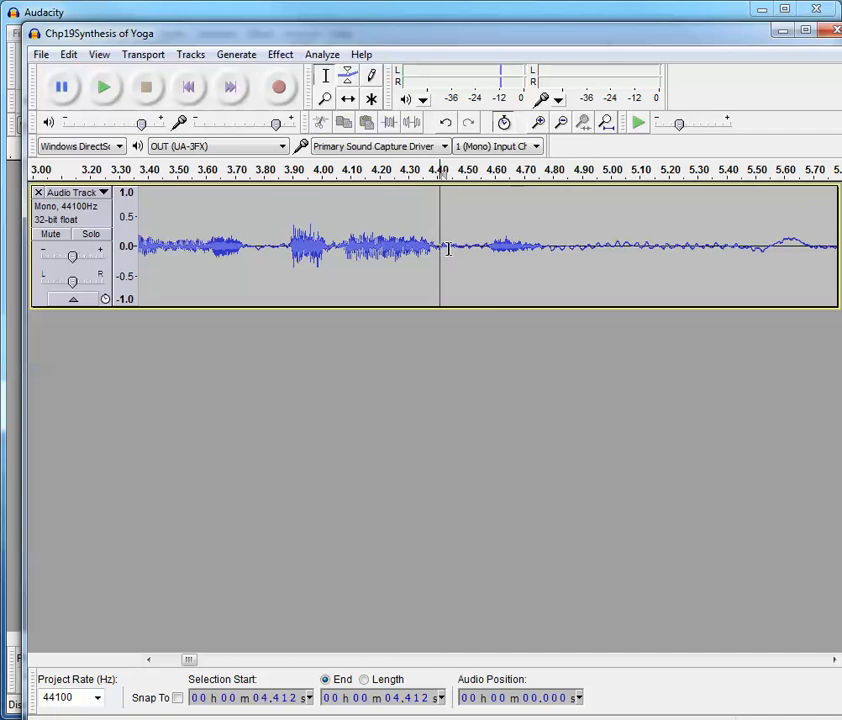
Play the speech from about 6.54 to 6.97 seconds, and delete the gap before it, from about 4.57 to 6.57 seconds.
left_click(562, 124)
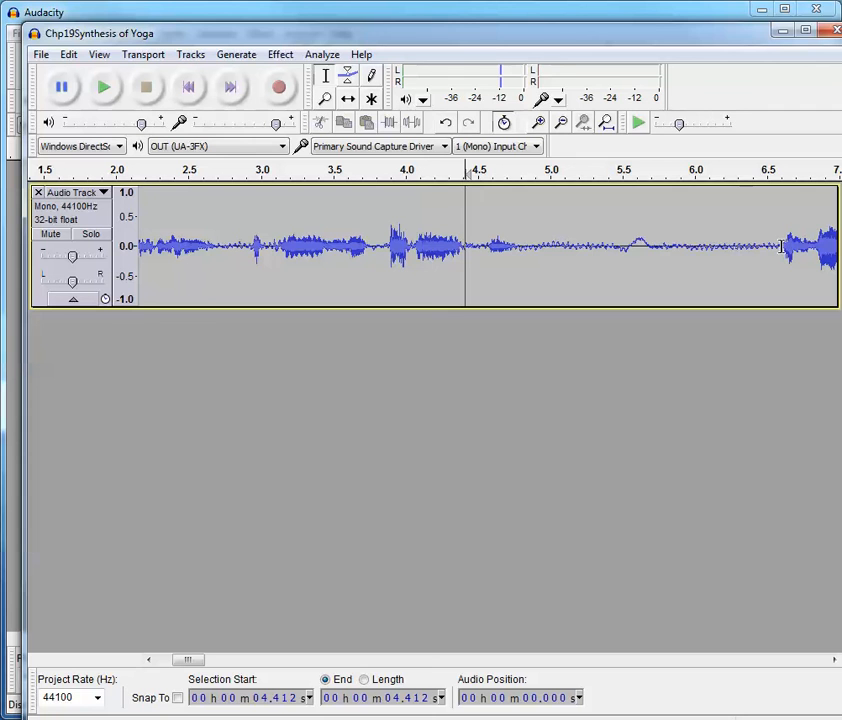
left_click_drag(774, 245, 838, 250)
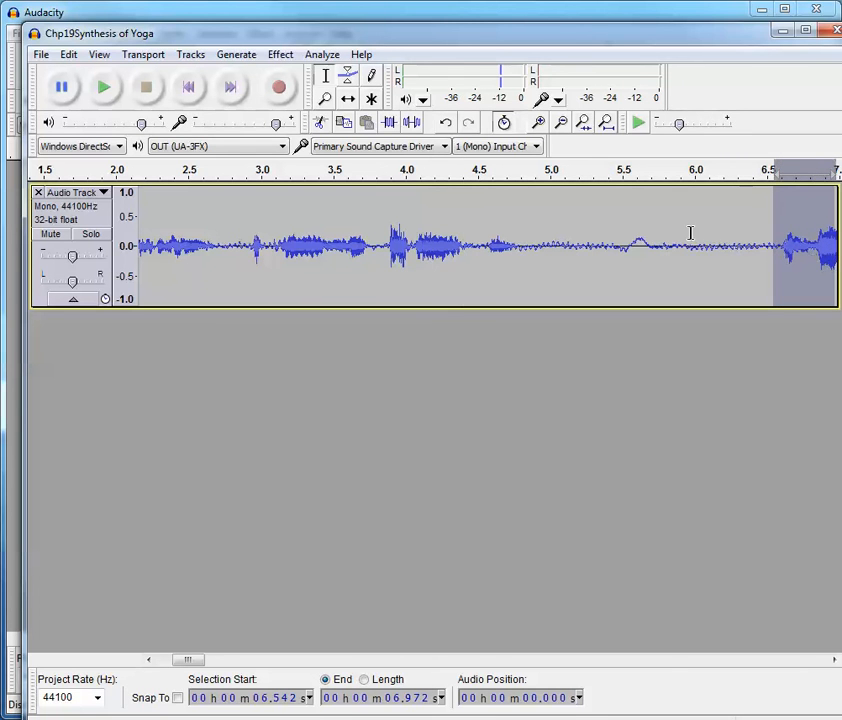
left_click(106, 88)
left_click_drag(487, 245, 776, 280)
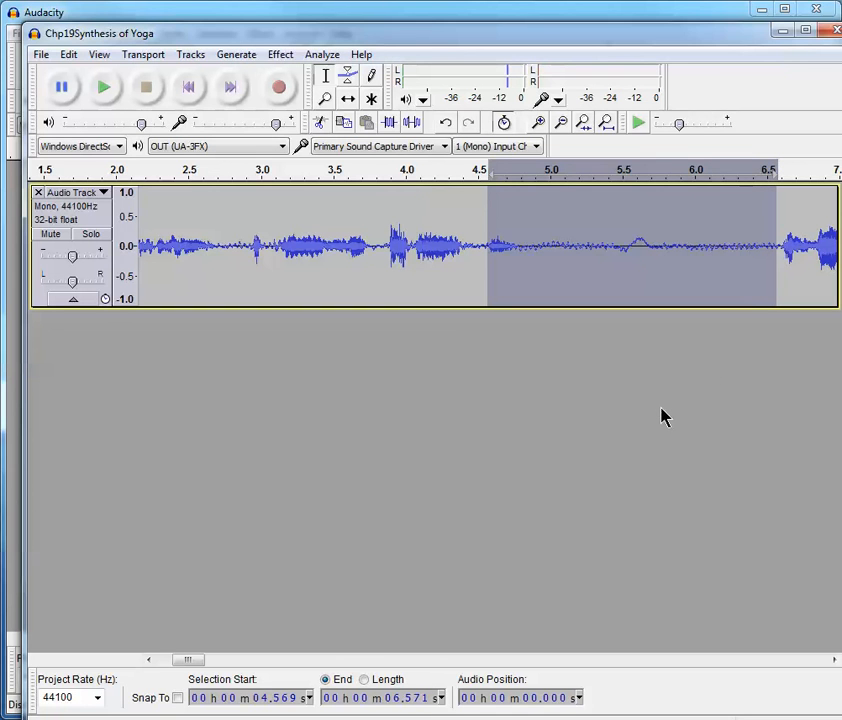
key("Delete")
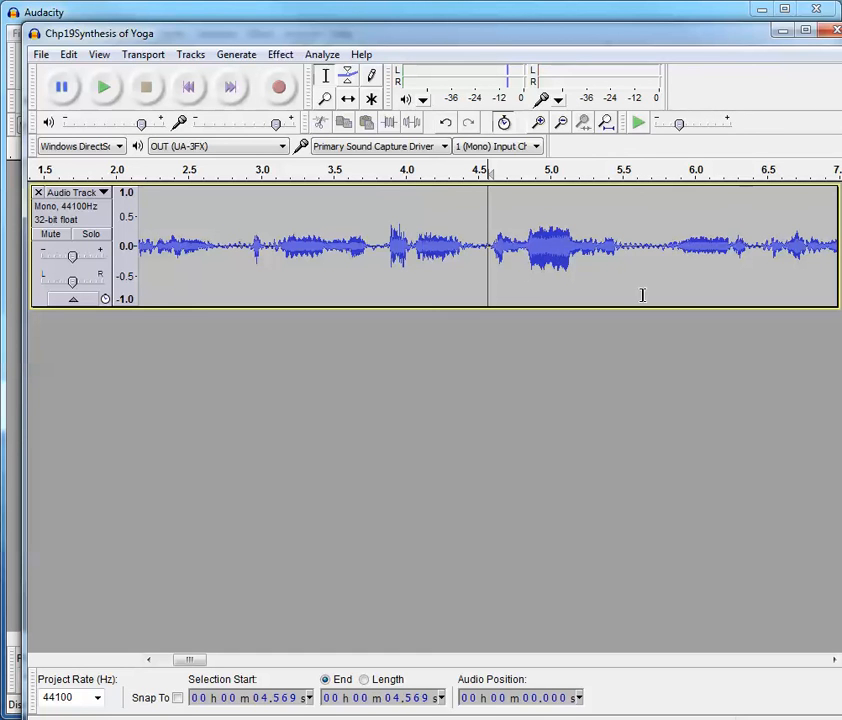
Save the project under its existing name and bring more than a minute of the waveform into view.
left_click(42, 56)
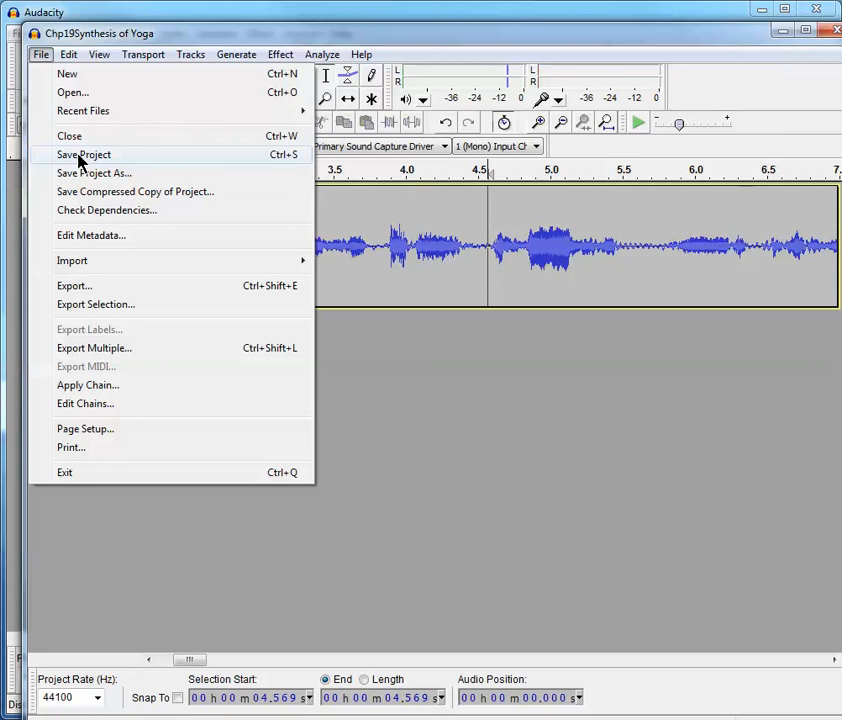
left_click(80, 157)
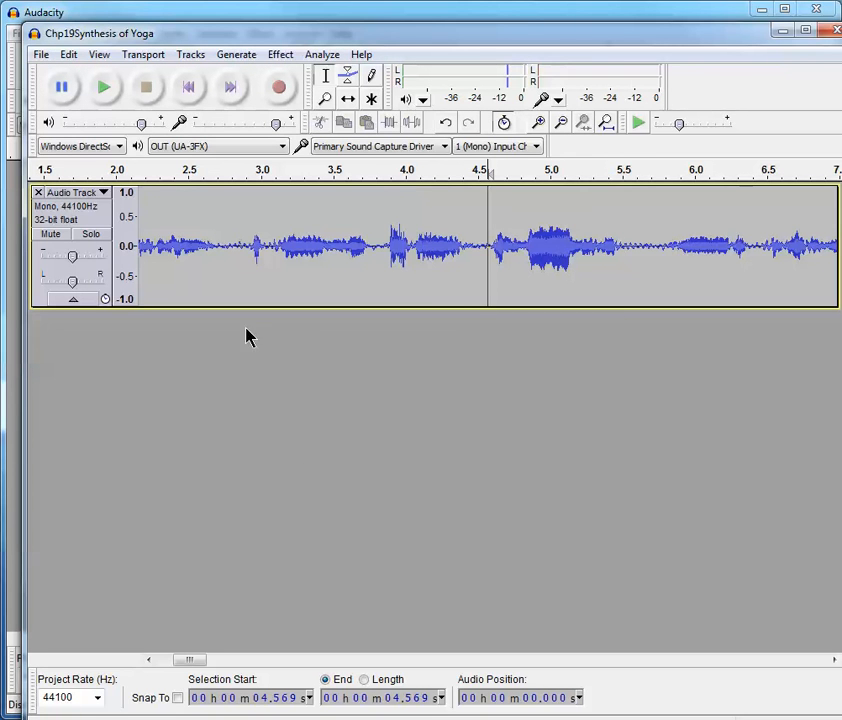
left_click(562, 123)
left_click(562, 123)
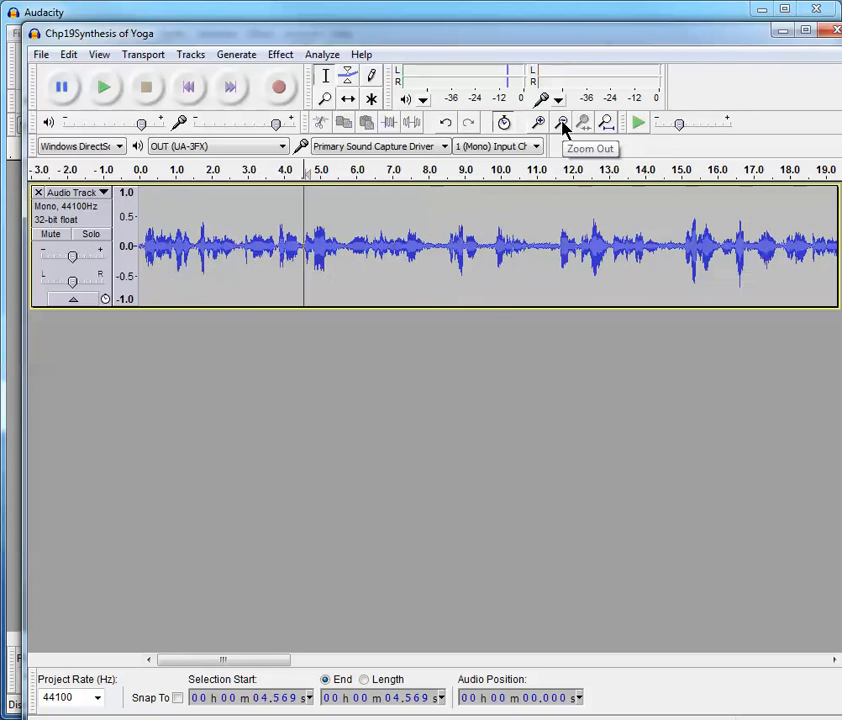
left_click(562, 123)
left_click(562, 123)
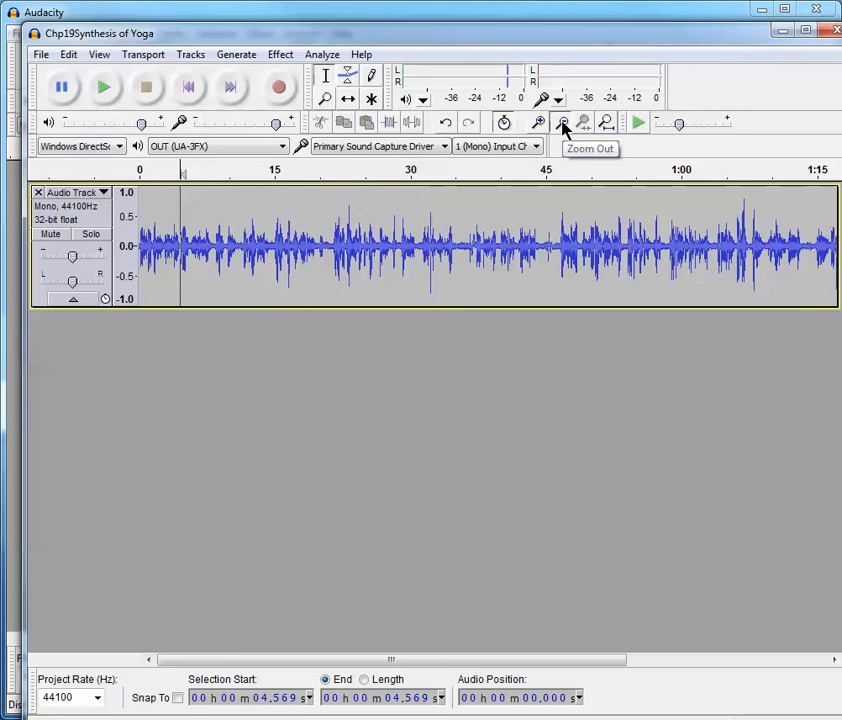
Delete the sound burst at the end of the track, from about 1:29.35 to 1:31.58.
left_click(562, 123)
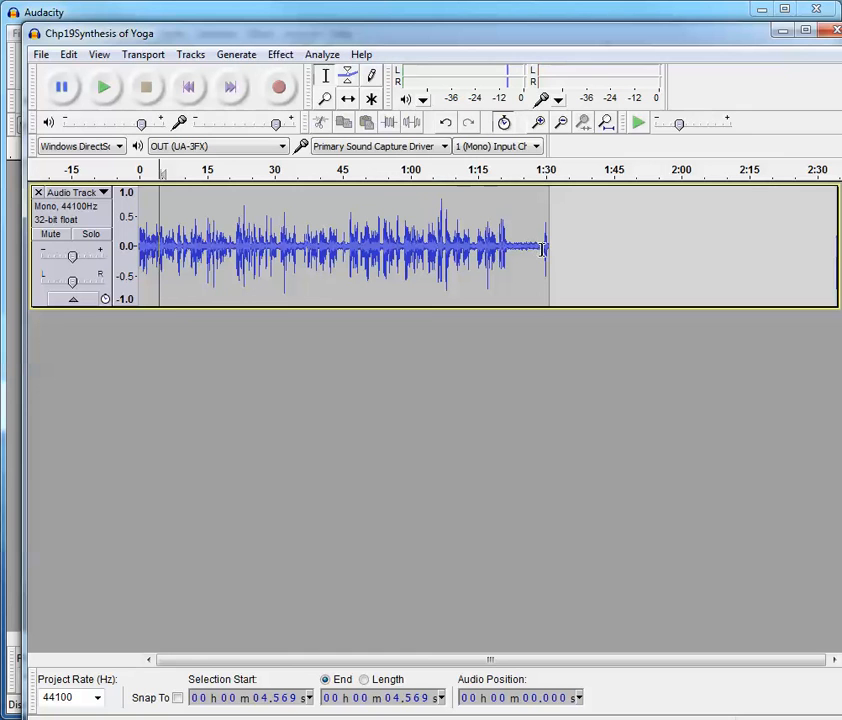
left_click_drag(544, 250, 553, 250)
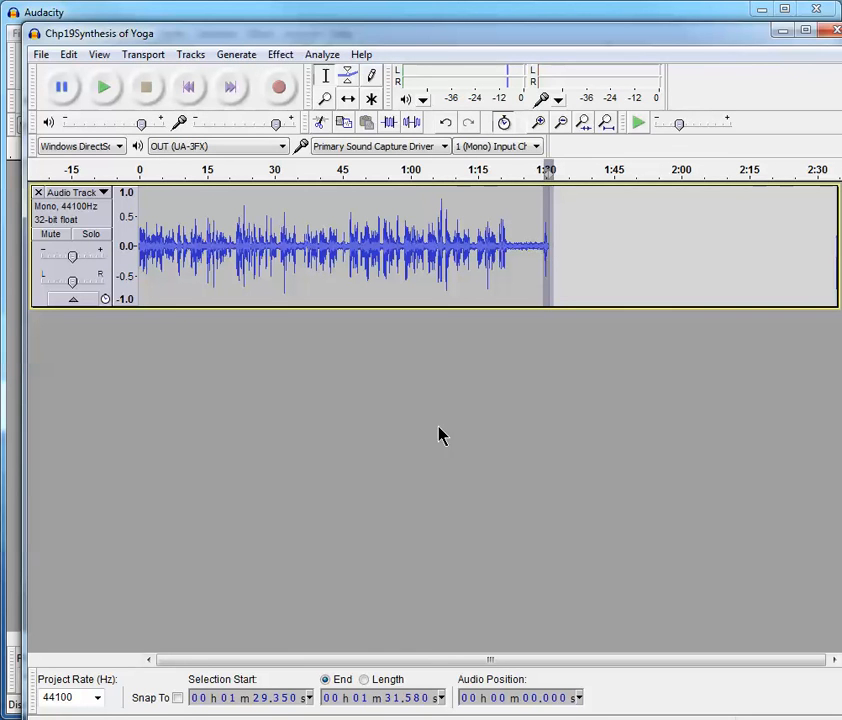
key("Delete")
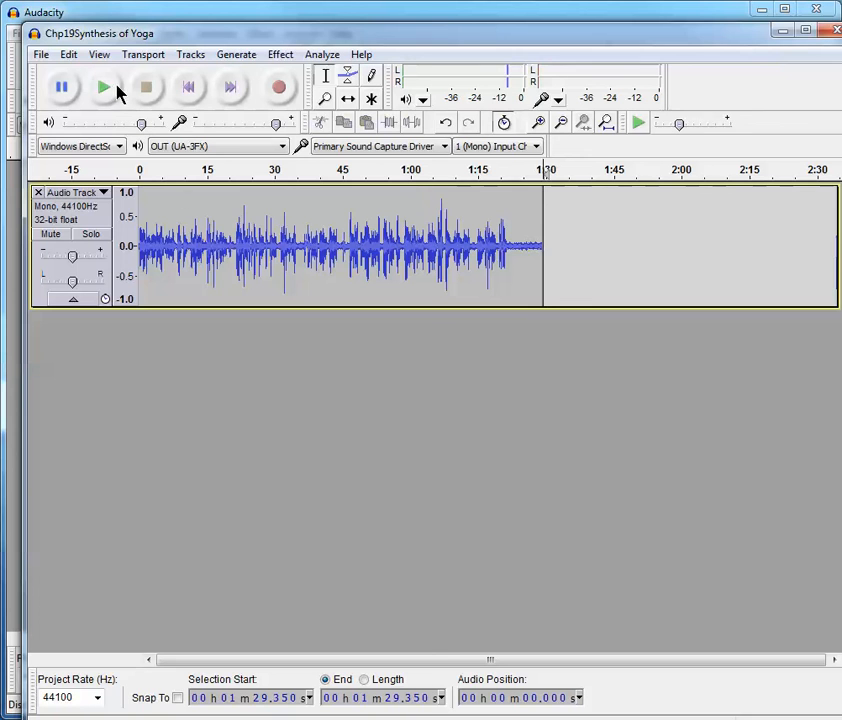
left_click(45, 57)
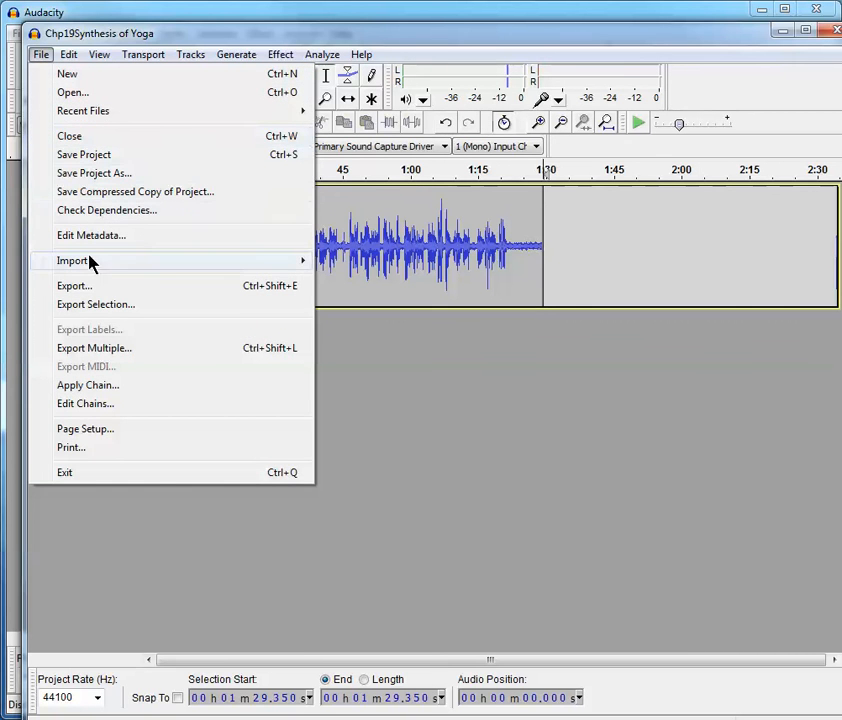
left_click(87, 287)
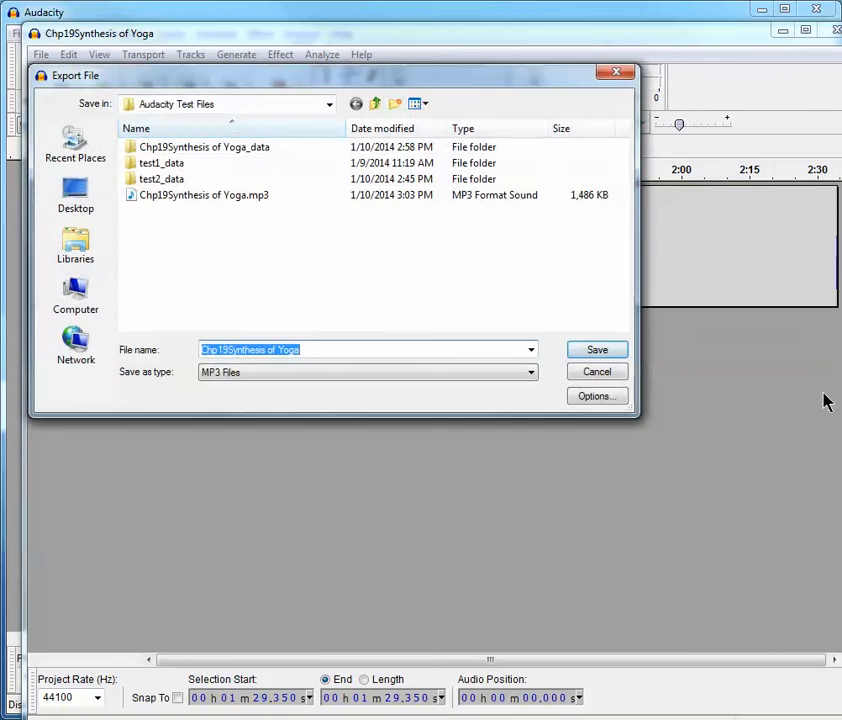
left_click(606, 376)
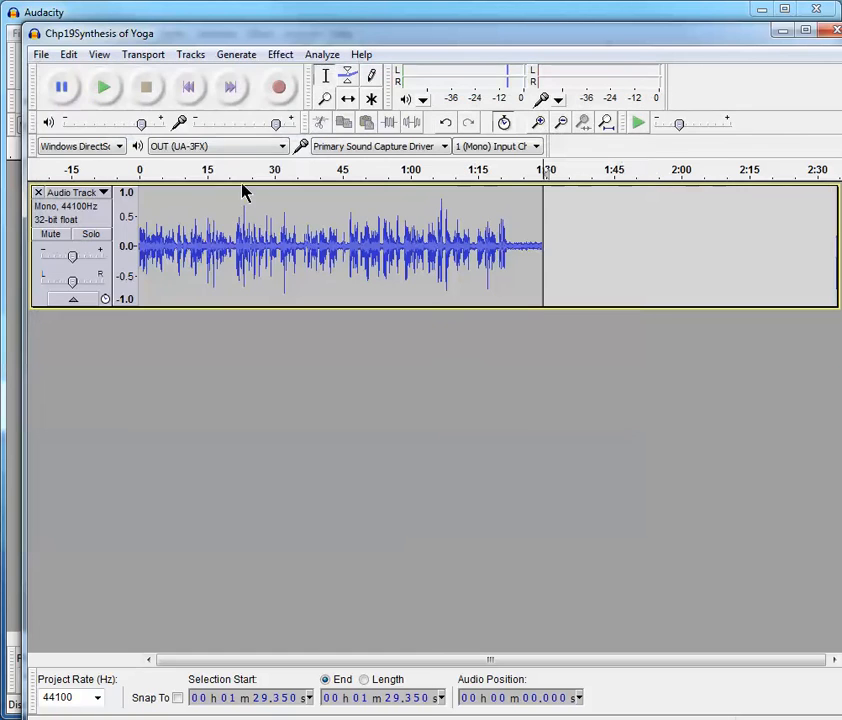
Save the project and export the recording as an MP3, replacing the existing Chp19Synthesis of Yoga.mp3 and leaving the metadata blank.
left_click(41, 55)
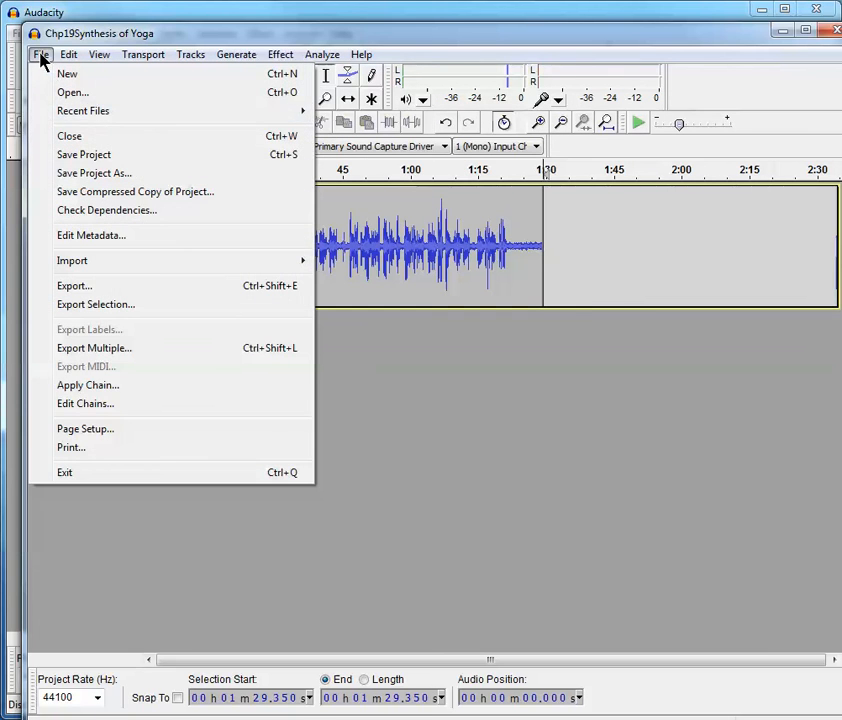
left_click(90, 162)
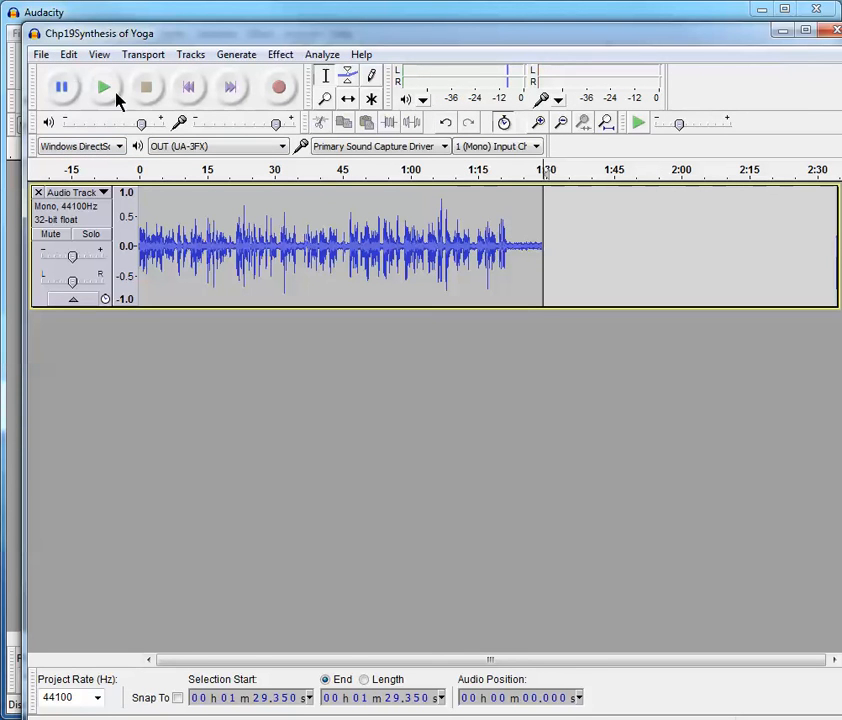
left_click(41, 56)
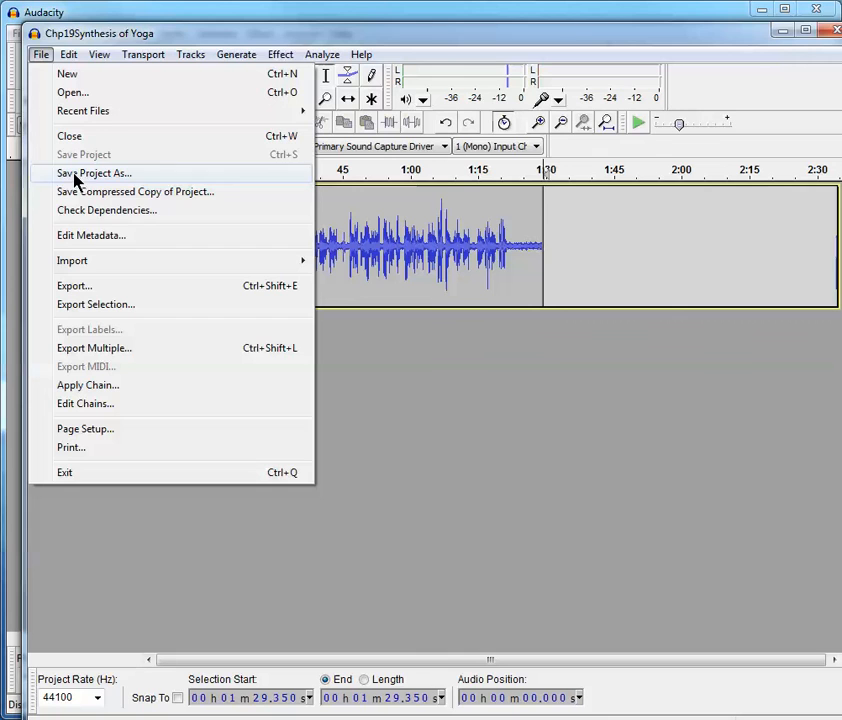
left_click(99, 290)
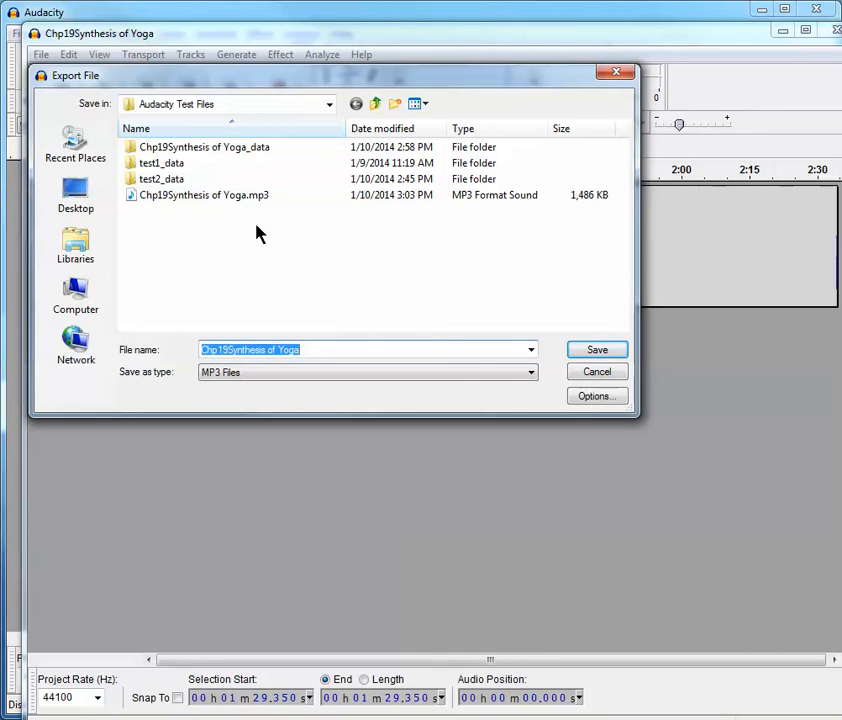
left_click(229, 199)
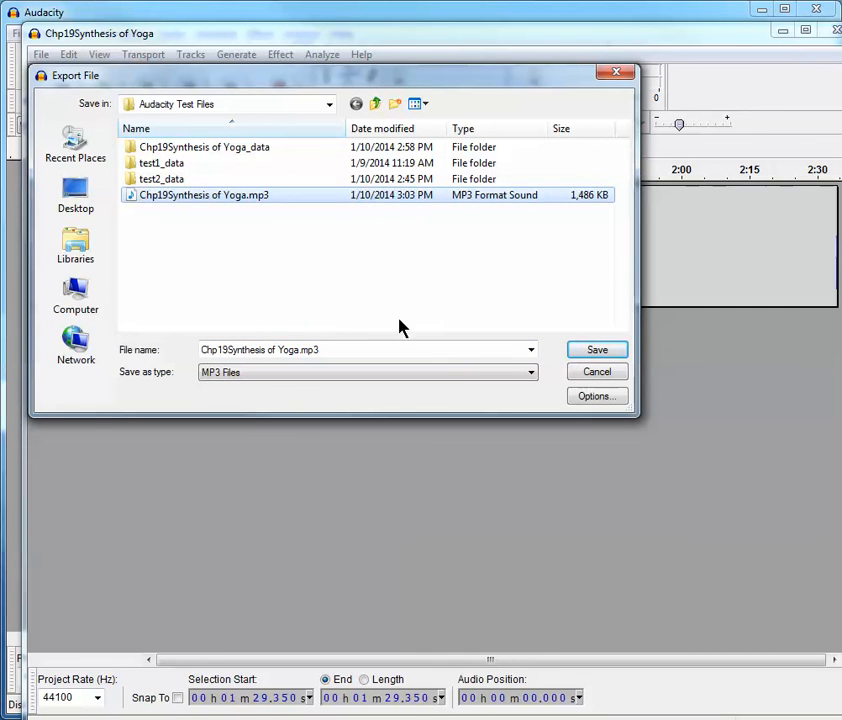
left_click(601, 351)
left_click(287, 452)
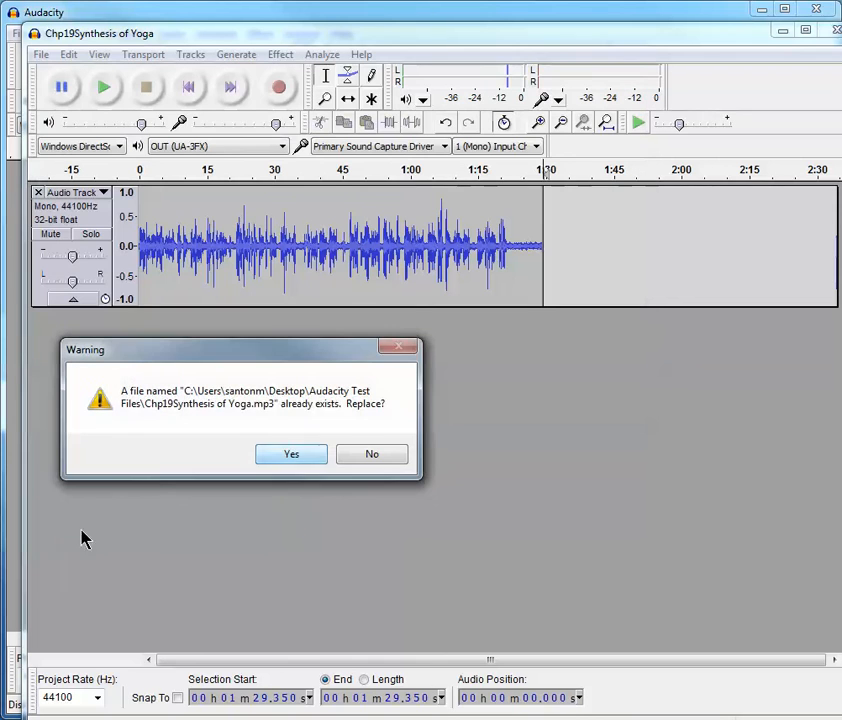
left_click(298, 457)
left_click(601, 511)
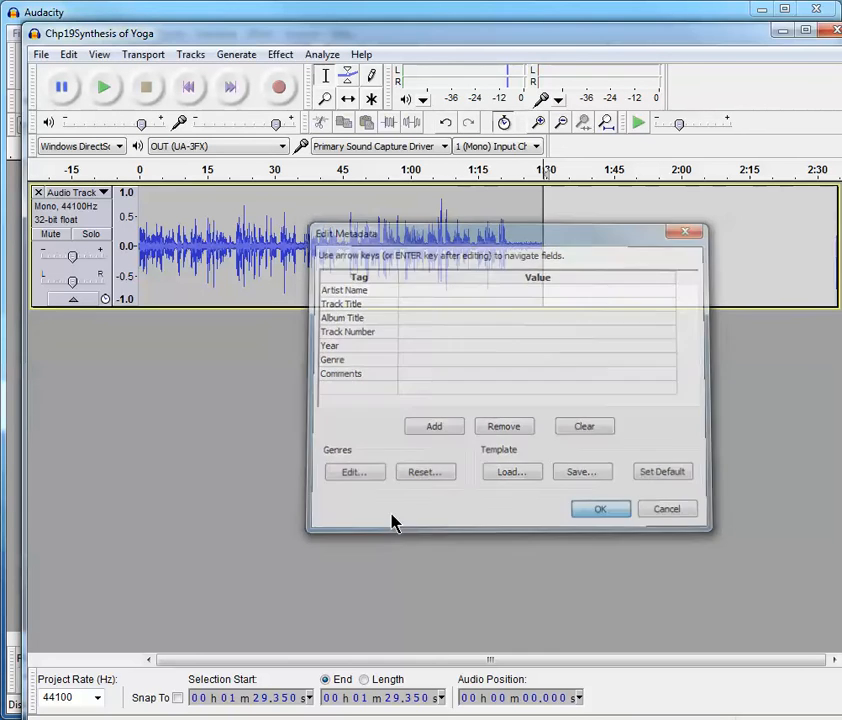